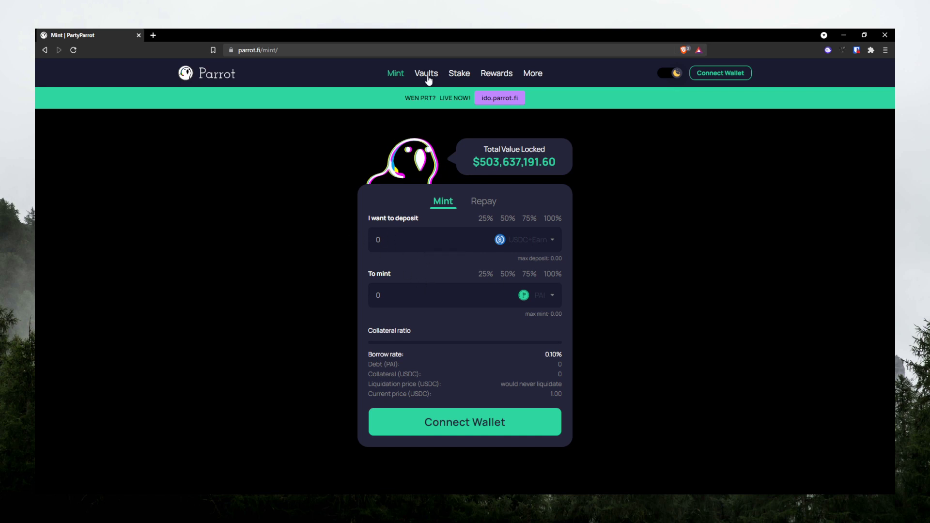
- Open the Vaults page and highlight PAI+ in the USDC-PAI+Earn market name
left_click(426, 75)
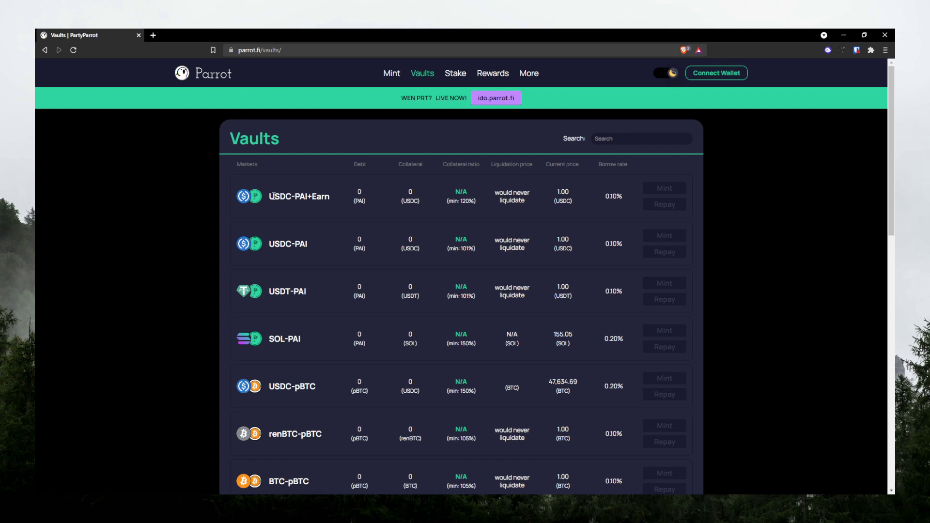
left_click_drag(269, 196, 287, 197)
left_click_drag(294, 196, 311, 199)
scroll(293, 291, "down", 5)
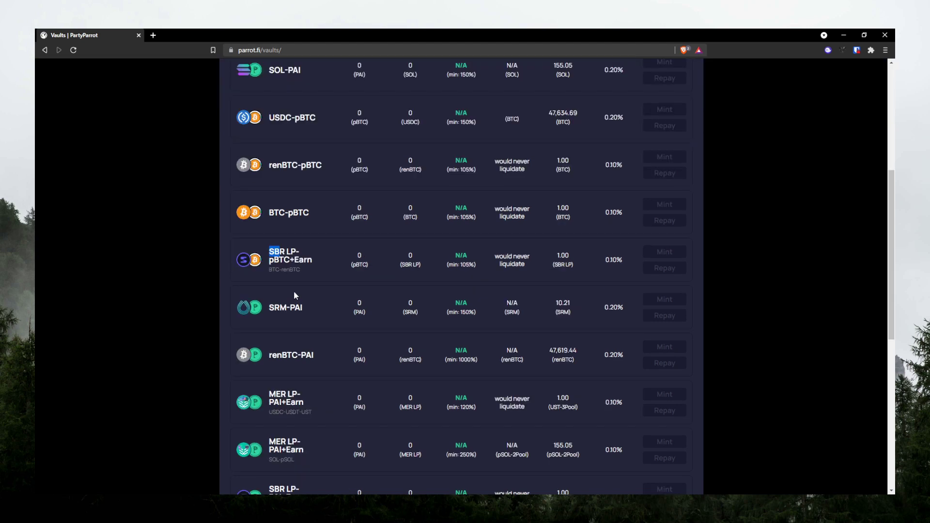
- Scroll down the vault list, highlighting MER LP in the Mercurial vault names
left_click(270, 223)
left_click_drag(270, 395, 296, 394)
scroll(272, 298, "down", 5)
left_click_drag(269, 366, 295, 366)
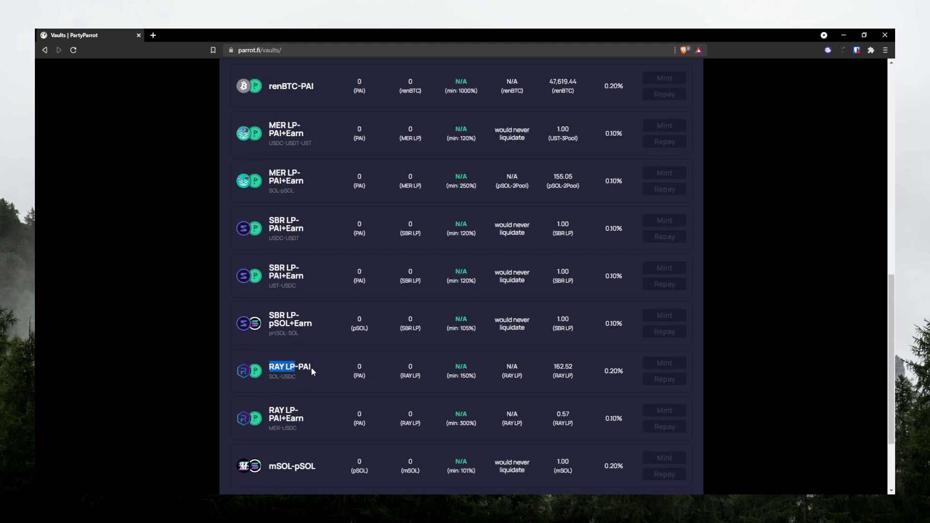
scroll(313, 262, "down", 2)
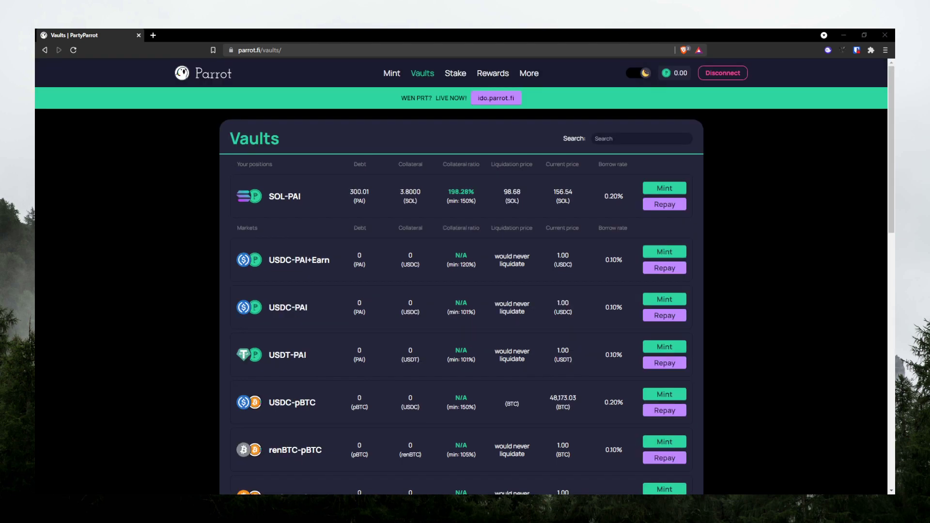
left_click_drag(269, 196, 274, 196)
left_click(654, 191)
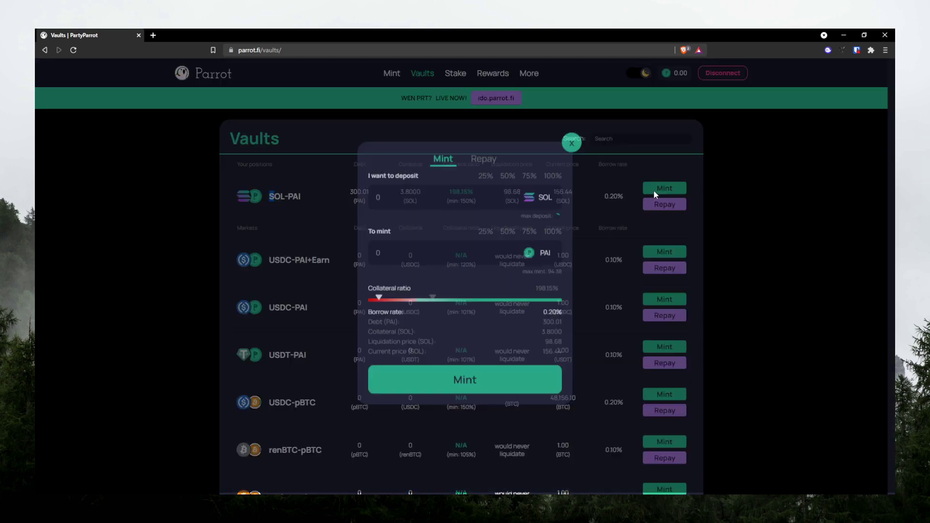
left_click(411, 197)
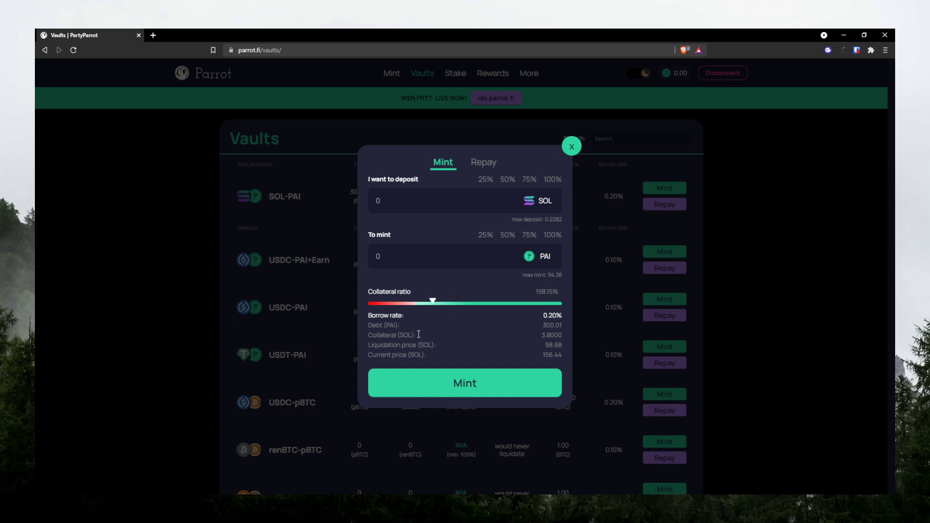
left_click(557, 338)
left_click_drag(542, 324, 554, 324)
left_click(550, 323)
left_click(559, 241)
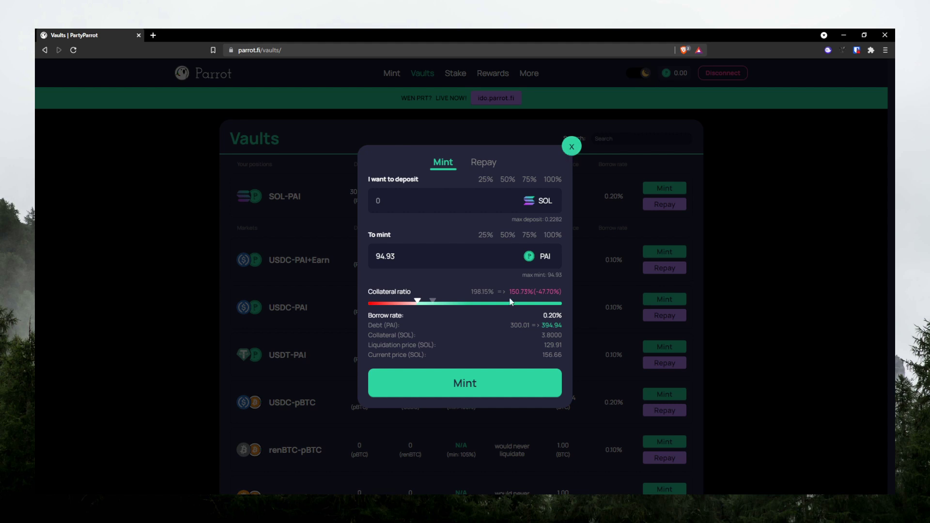
left_click(572, 149)
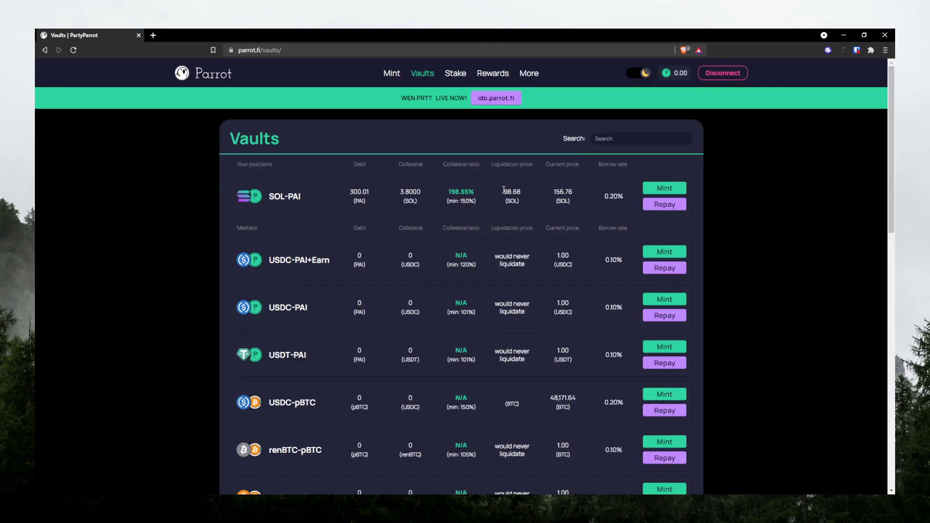
- Reopen the SOL-PAI mint form, attempt a 0.1 SOL deposit and close the failed mint window
left_click_drag(460, 196, 474, 203)
left_click(653, 189)
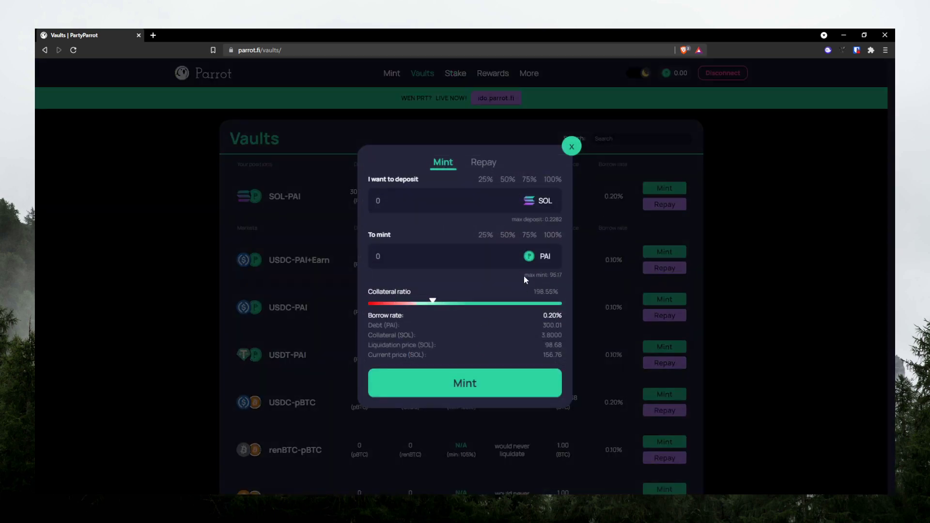
left_click_drag(524, 277, 562, 282)
left_click_drag(542, 355, 560, 358)
type("0.1")
left_click(455, 385)
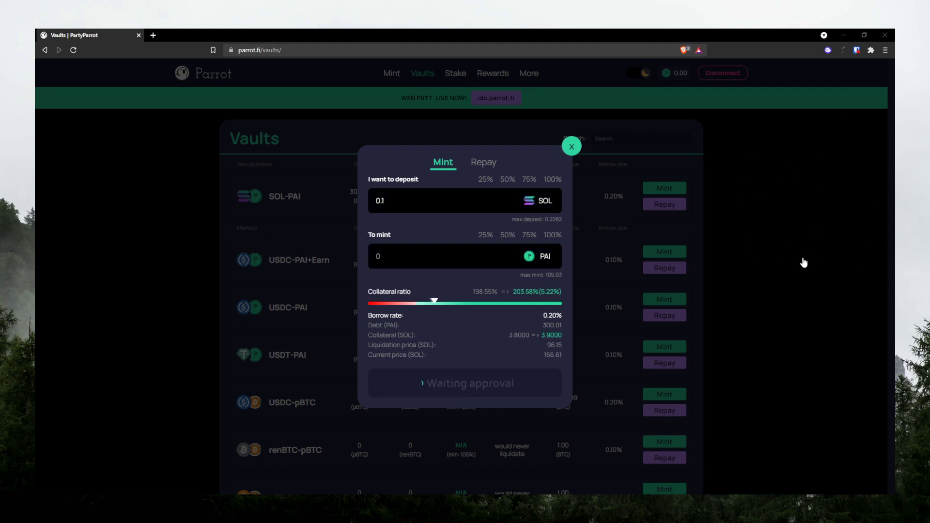
left_click(573, 152)
- Preview minting 25% (23.675 PAI) on SOL-PAI, clear it and close without minting
left_click(659, 189)
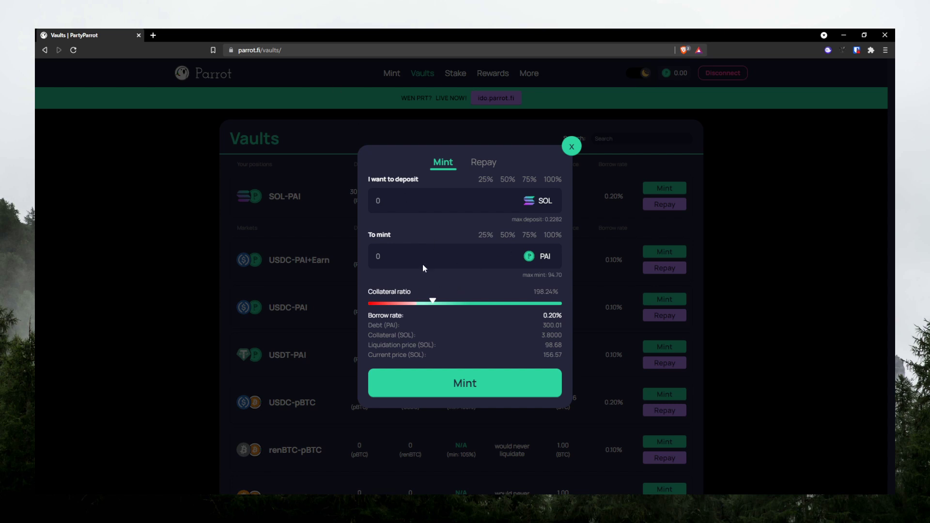
left_click(485, 234)
left_click_drag(412, 257, 269, 251)
key("BackSpace")
left_click(572, 146)
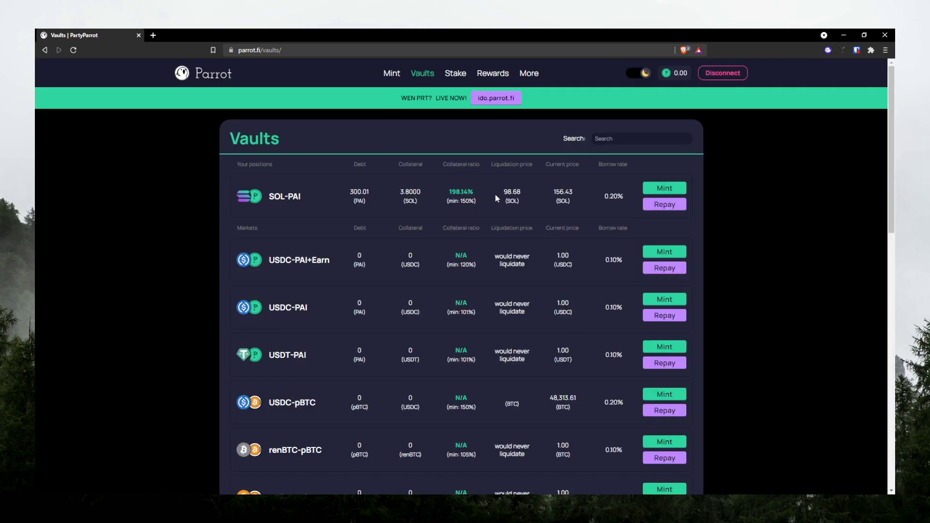
left_click_drag(501, 192, 523, 194)
triple_click(504, 188)
left_click(509, 199)
left_click(663, 204)
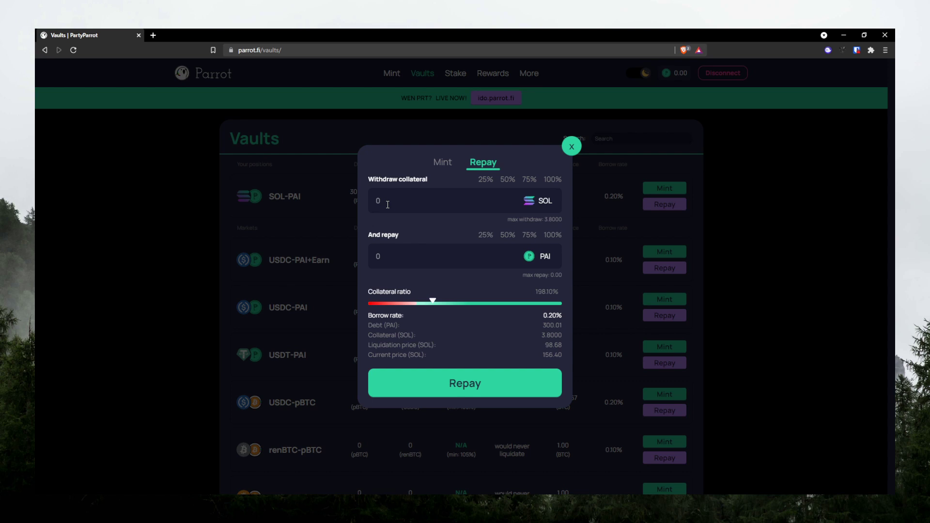
left_click(504, 248)
left_click(566, 151)
left_click(664, 204)
left_click(552, 180)
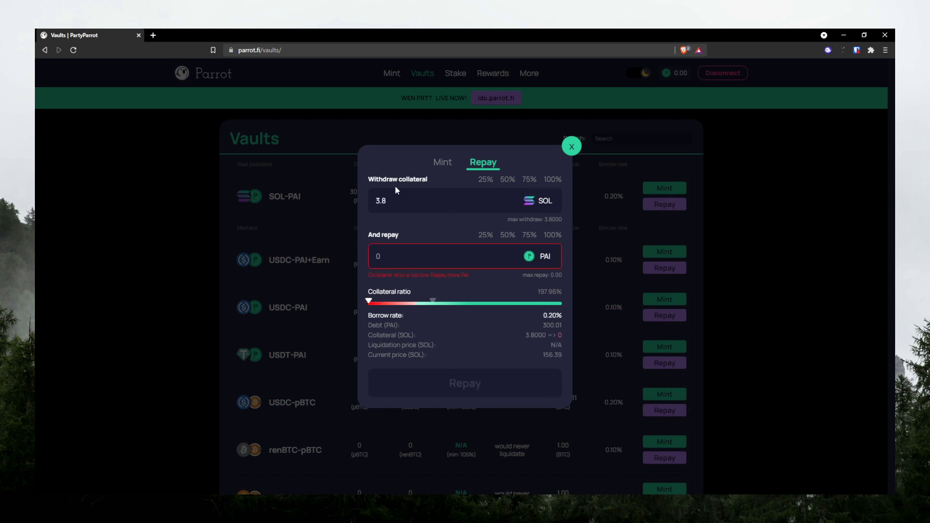
left_click(572, 148)
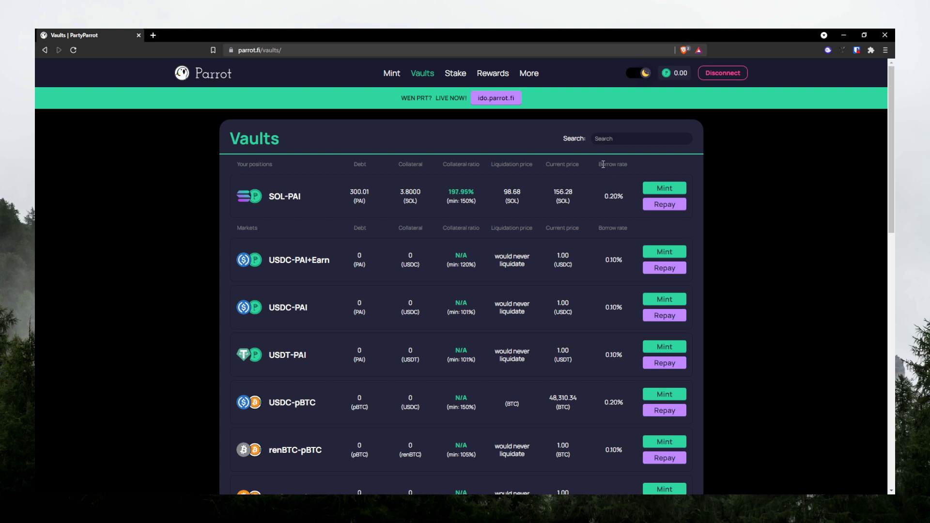
left_click_drag(608, 196, 616, 197)
scroll(509, 235, "down", 3)
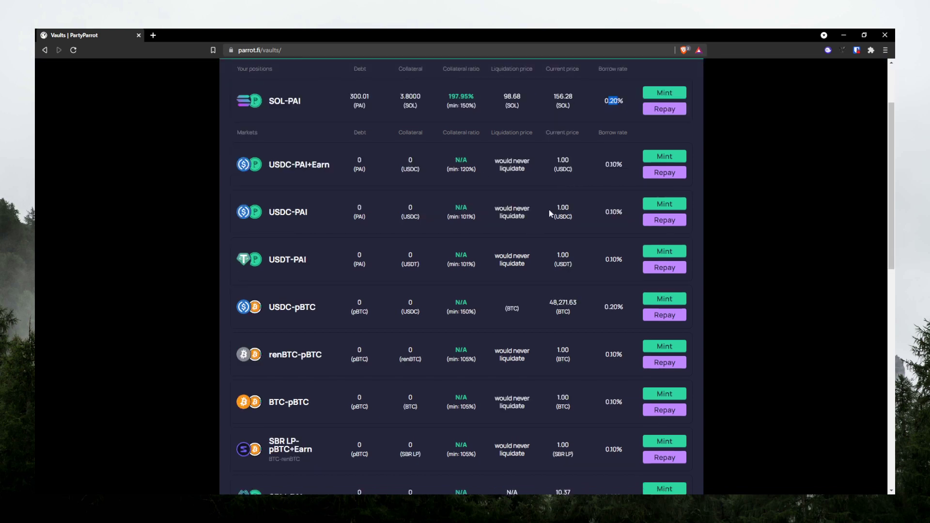
scroll(307, 227, "up", 3)
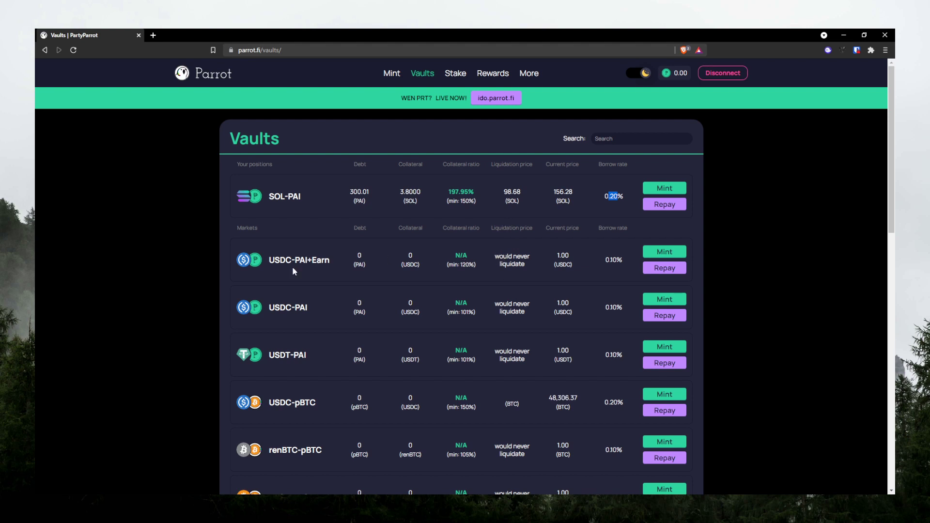
left_click_drag(495, 256, 529, 257)
scroll(505, 264, "down", 2)
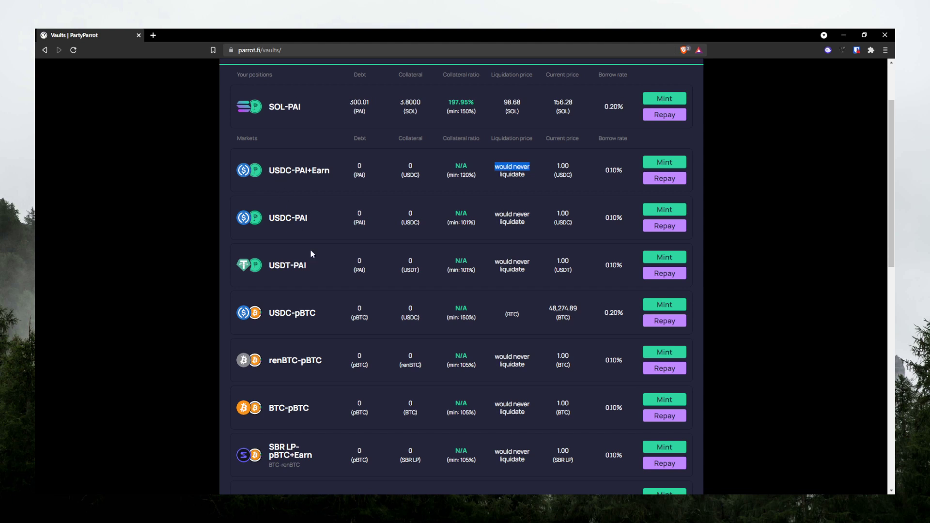
triple_click(330, 174)
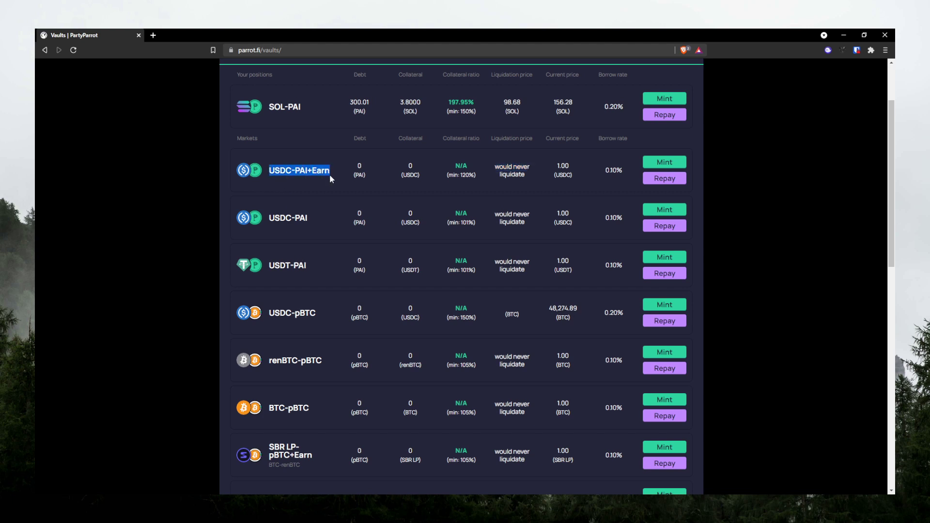
left_click(329, 175)
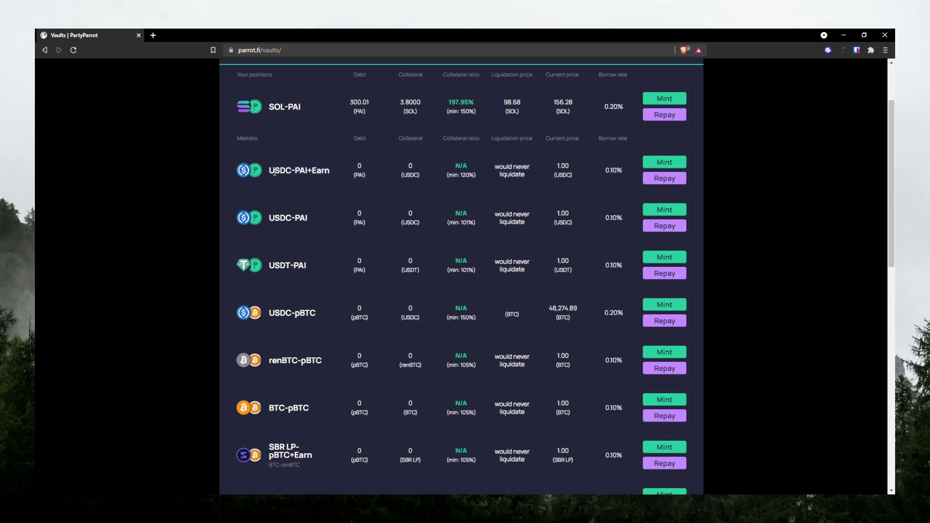
scroll(310, 170, "up", 1)
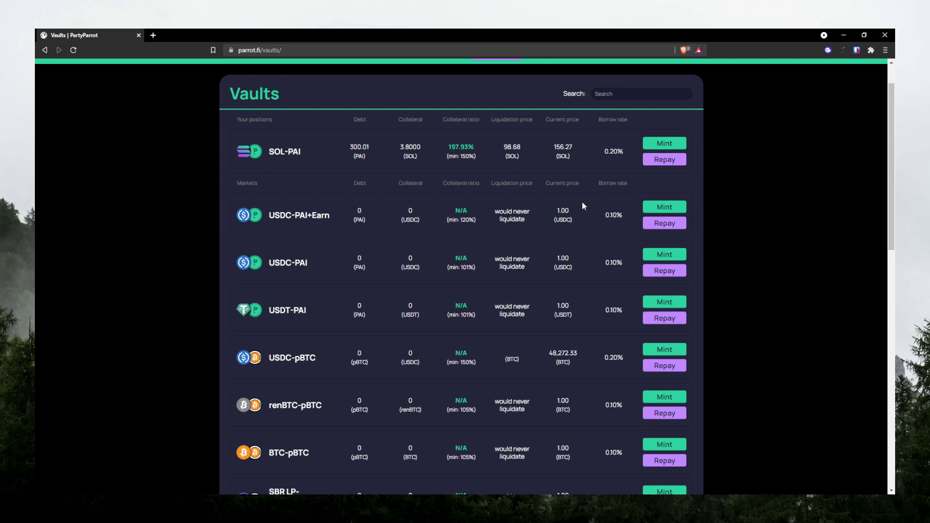
- Open the USDC-PAI+Earn vault's mint window and close it again
left_click(664, 207)
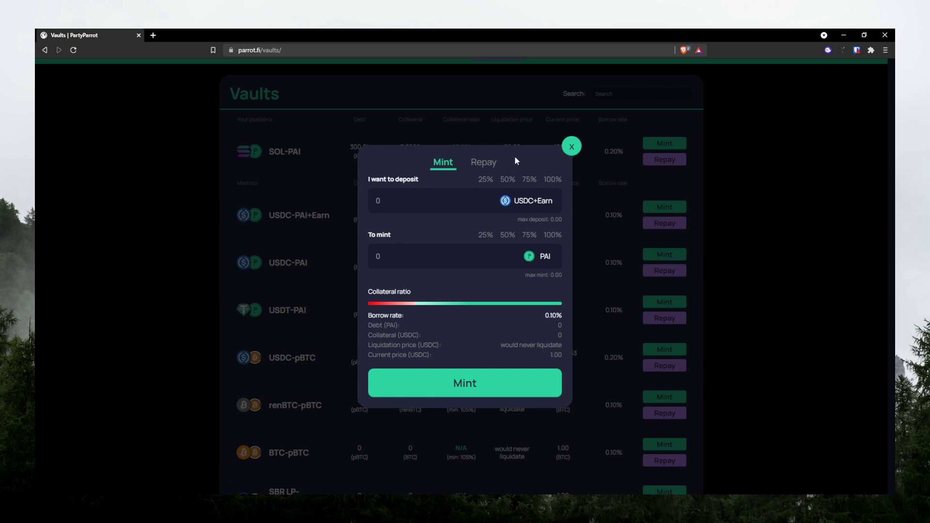
left_click(571, 147)
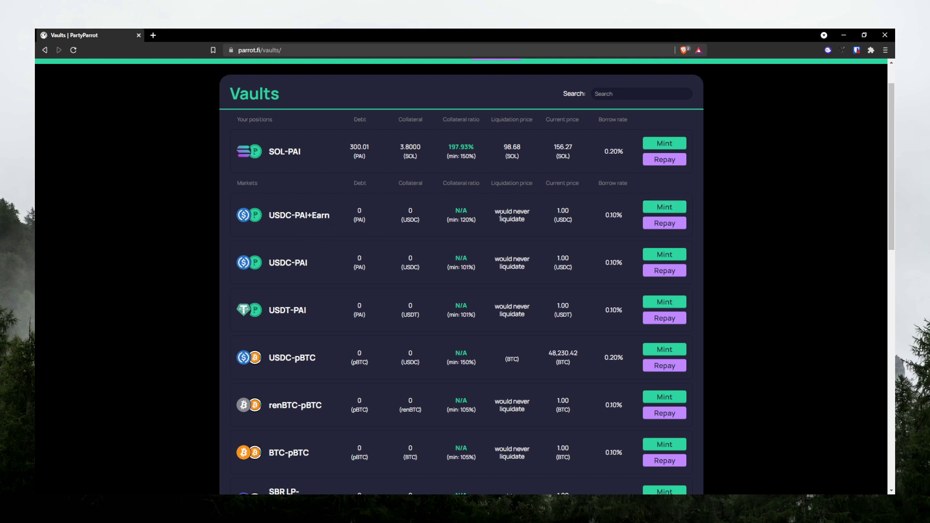
- Scroll down the vaults, marking the USDC-PAI and MER LP-PAI+Earn names, then scroll back up
triple_click(277, 259)
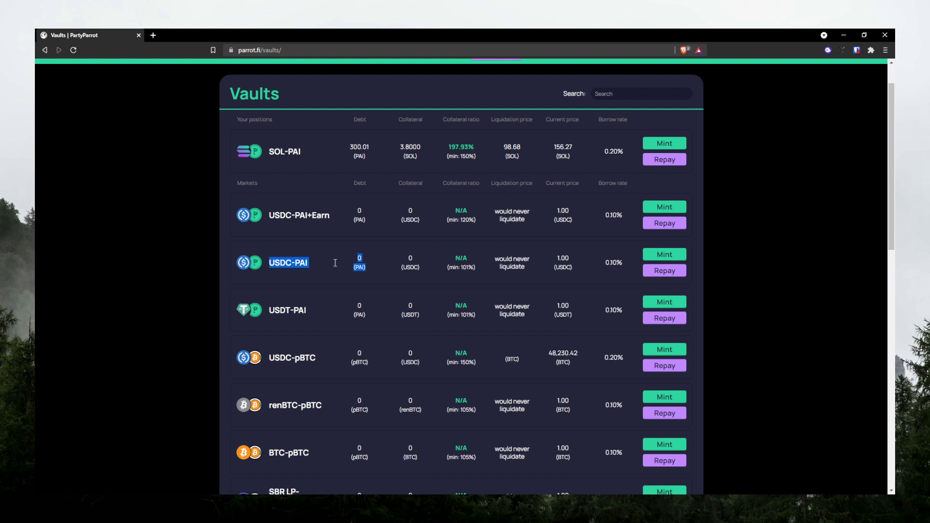
scroll(321, 245, "down", 7)
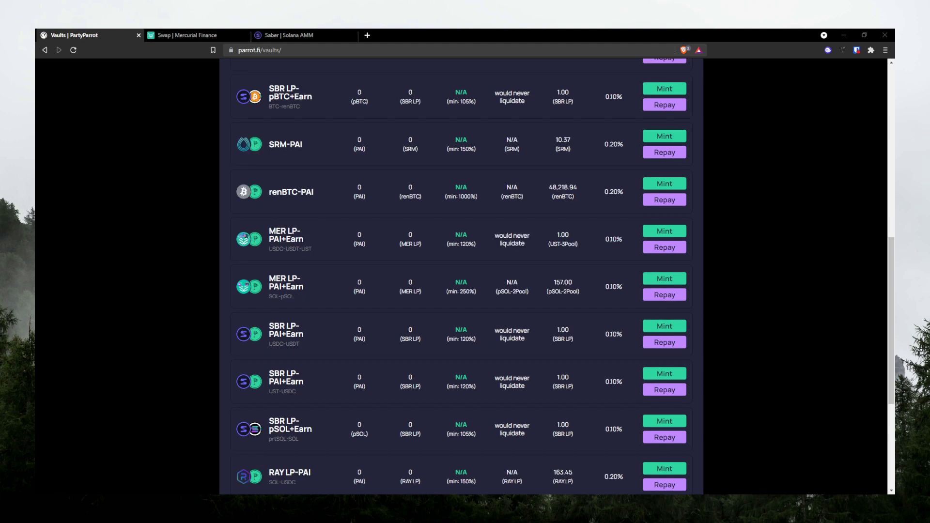
left_click_drag(270, 231, 296, 228)
scroll(296, 228, "down", 1)
left_click_drag(270, 281, 288, 258)
scroll(293, 284, "down", 4)
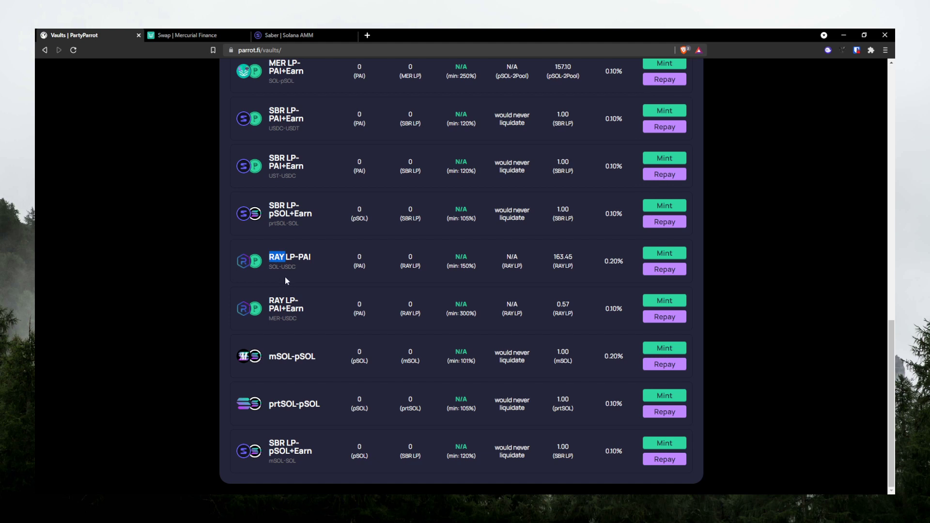
scroll(295, 240, "up", 1)
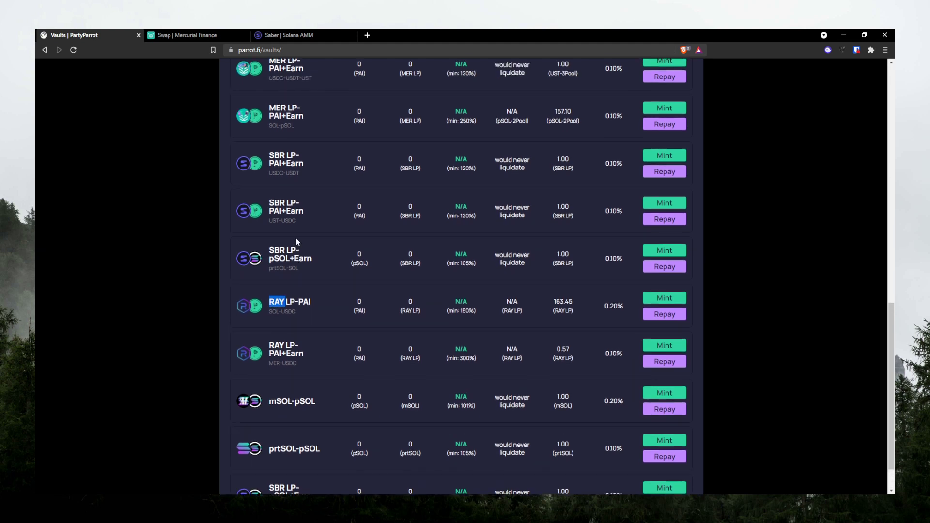
scroll(297, 241, "up", 1)
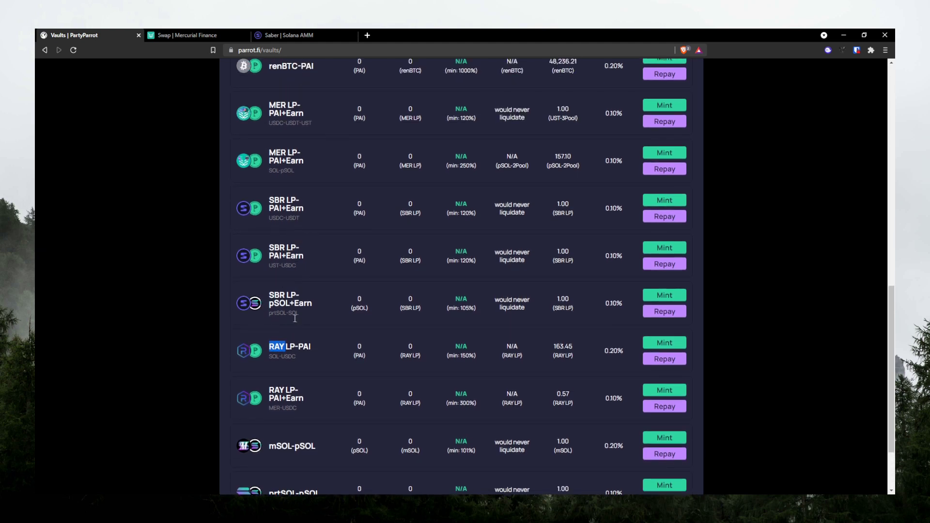
scroll(302, 179, "up", 2)
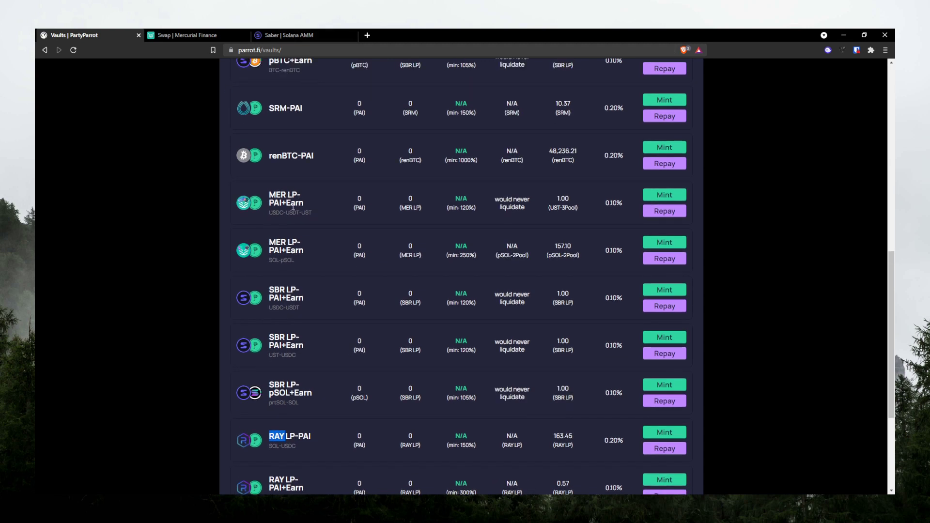
- Open Mercurial's UST-3Pool deposit page, select its USDC field, then return to Parrot's vaults
left_click(198, 36)
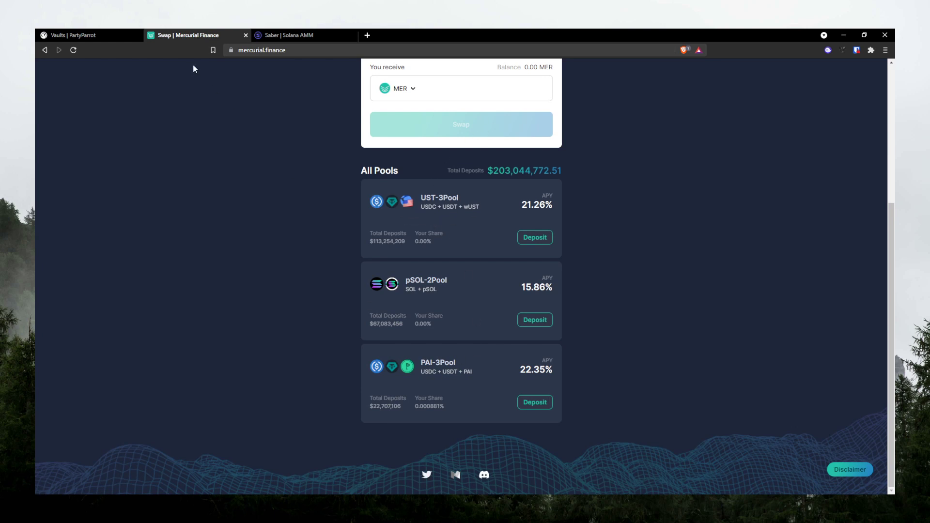
left_click(96, 35)
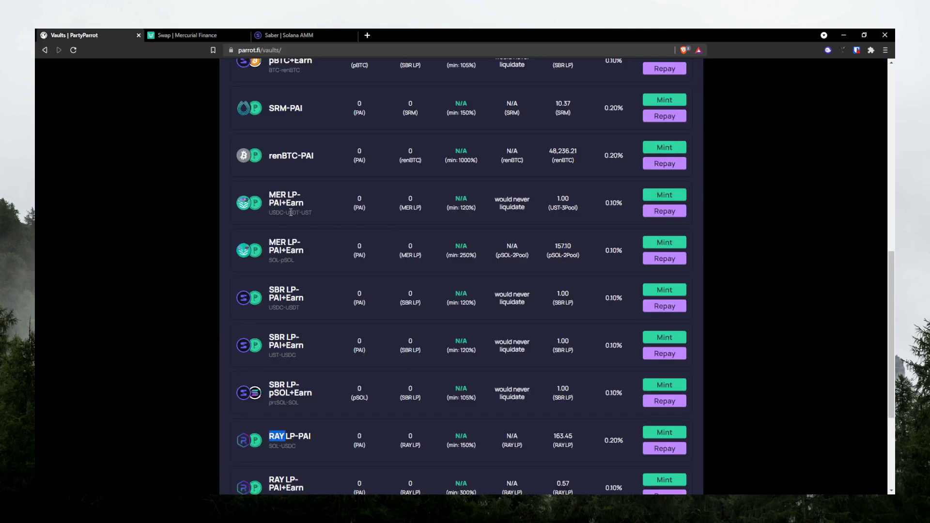
left_click(203, 36)
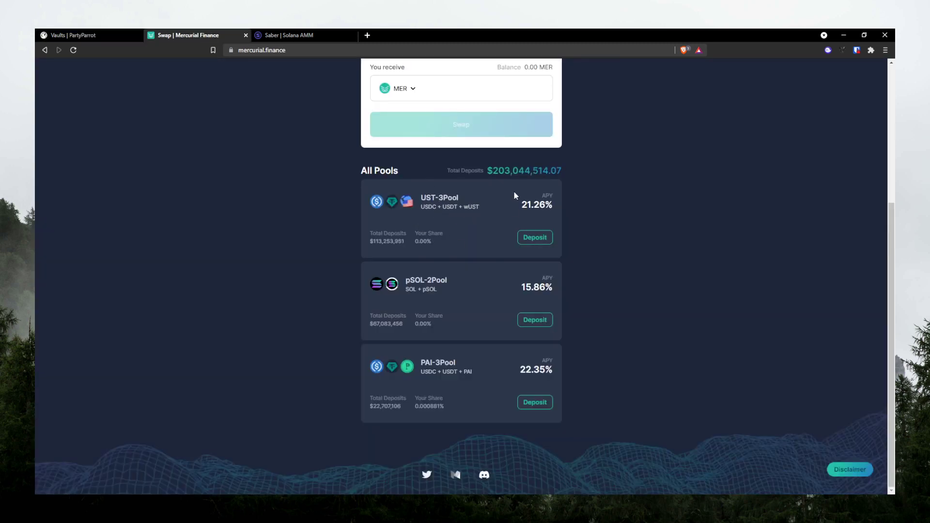
left_click(484, 249)
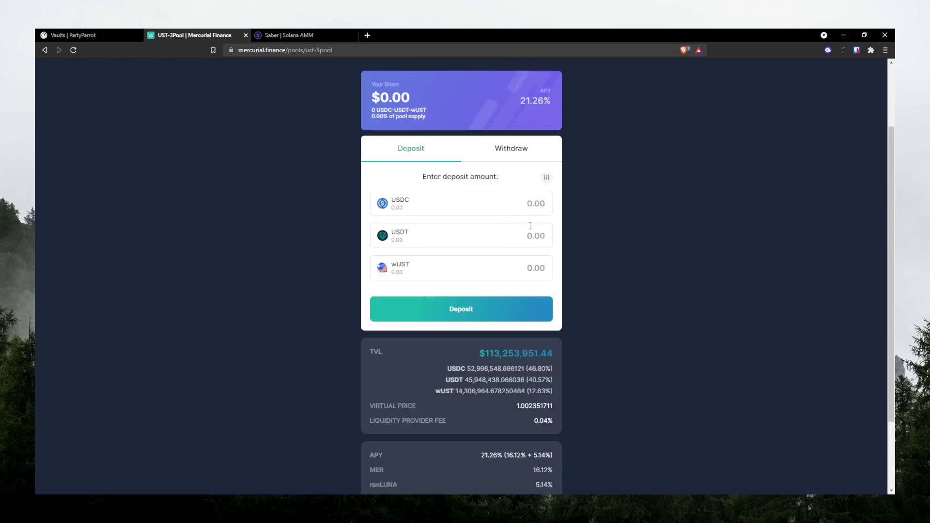
left_click(530, 205)
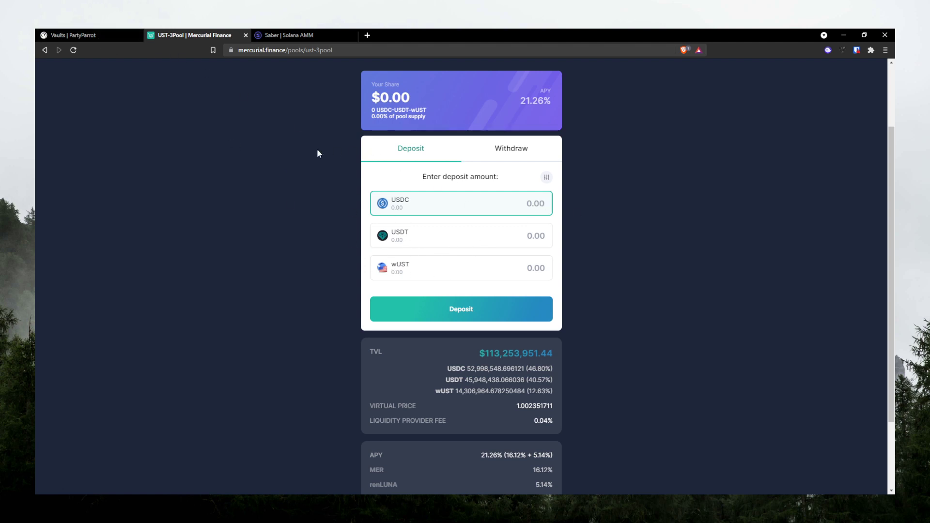
key("ctrl+shift+Tab")
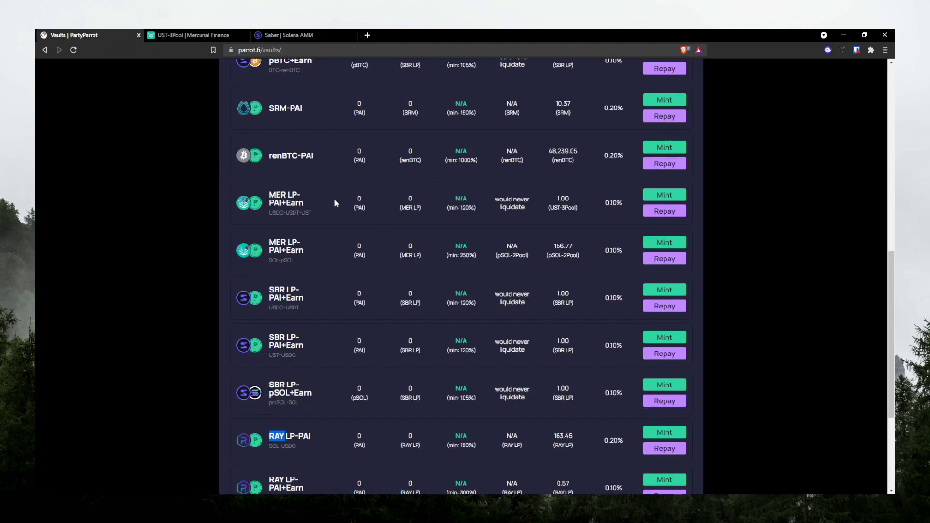
- Open and close the MER LP+Earn mint form, then mark RAY LP-PAI's SOL-USDC pair
left_click(661, 197)
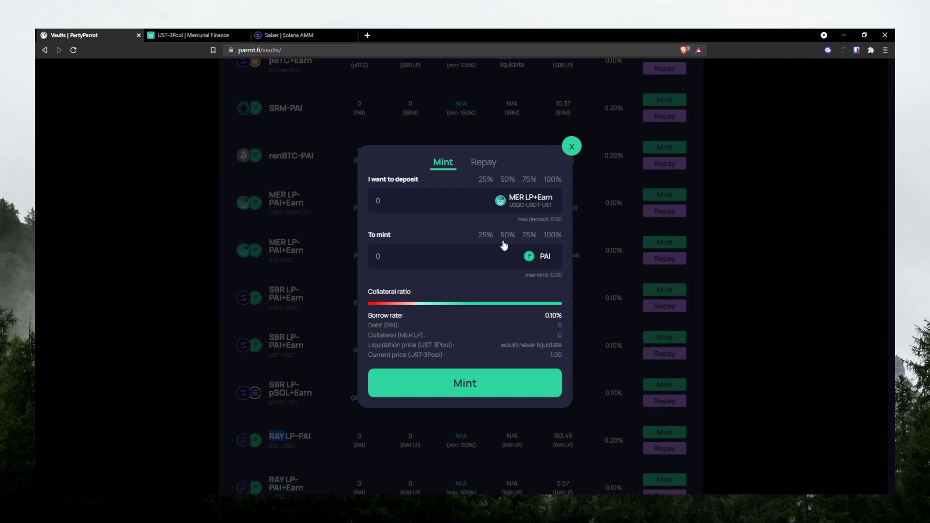
left_click(301, 93)
scroll(301, 93, "up", 3)
scroll(323, 128, "down", 5)
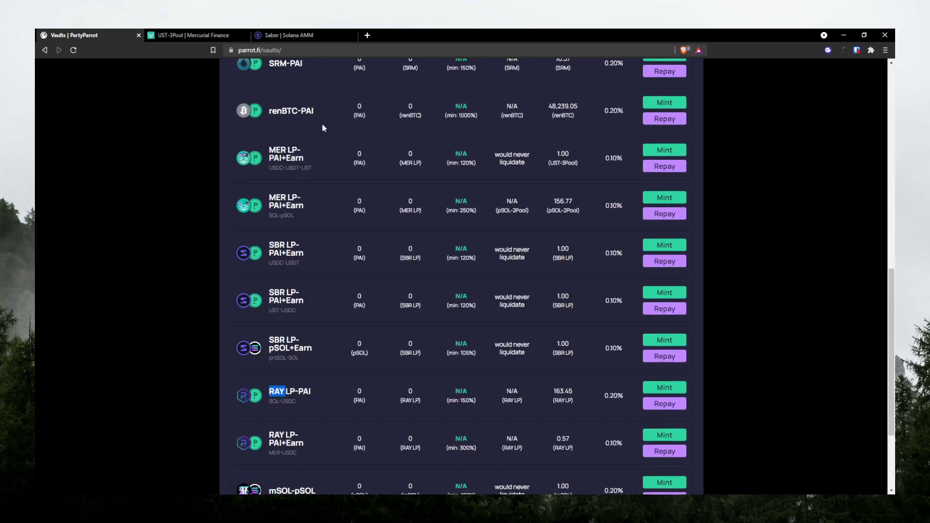
scroll(303, 219, "down", 2)
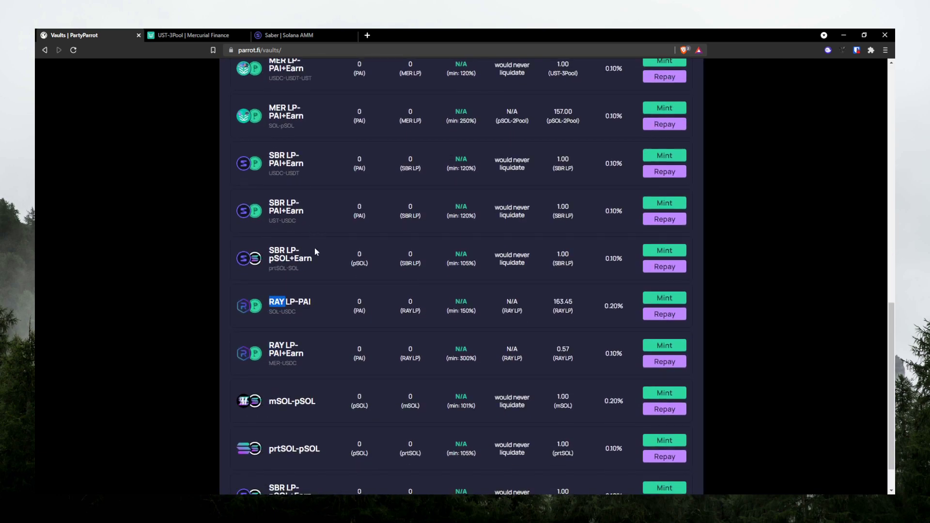
scroll(298, 323, "down", 1)
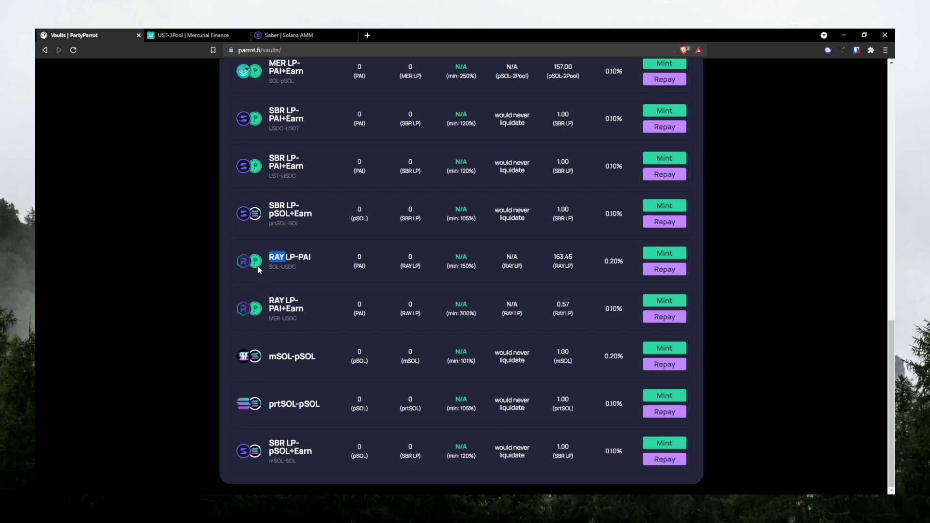
left_click_drag(296, 270, 274, 270)
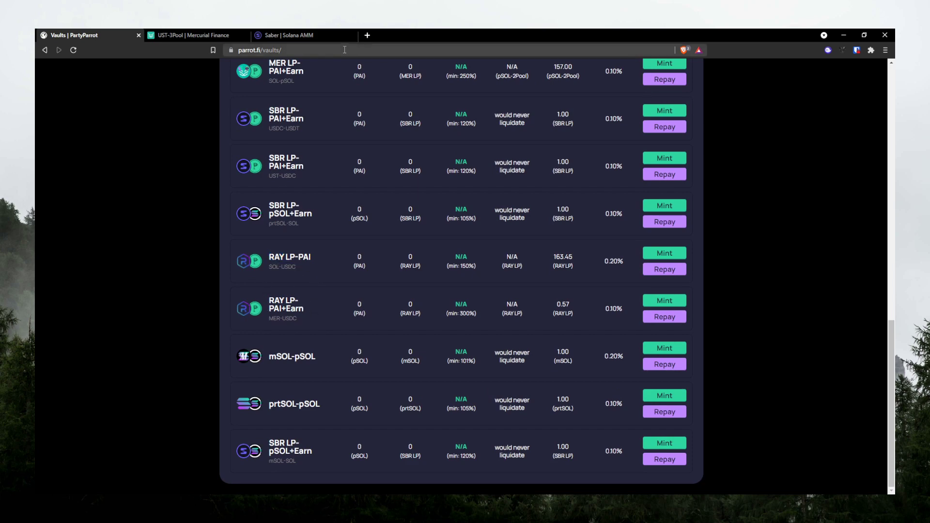
- Load Raydium in a new tab and launch its app to the add liquidity page
left_click(367, 35)
type("raydium.io")
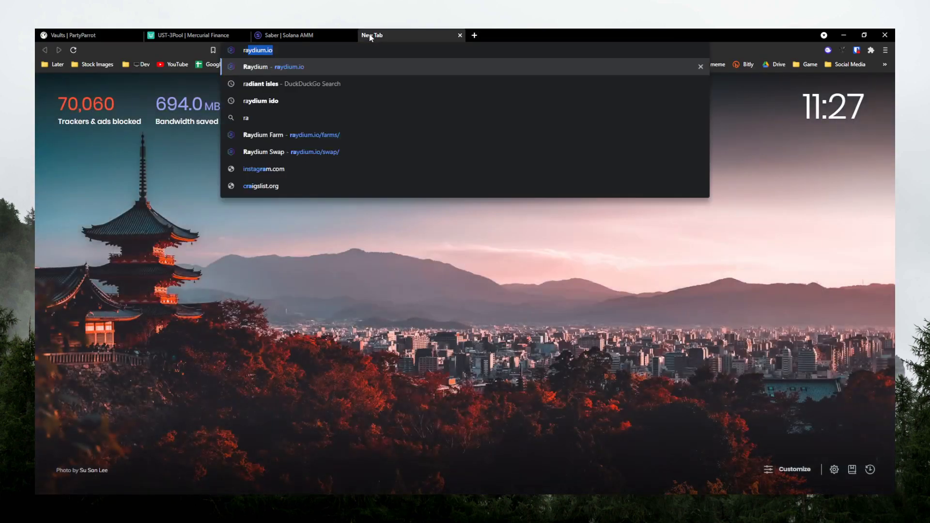
key("Return")
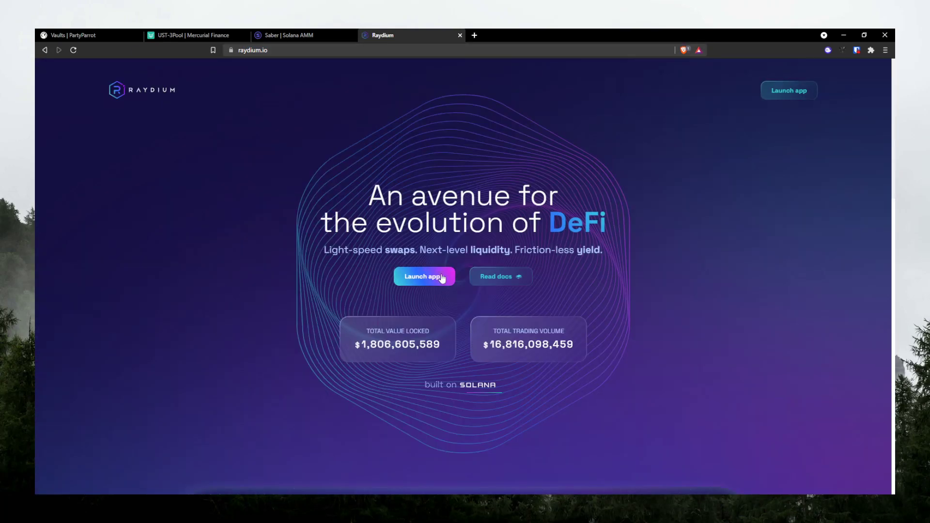
left_click(441, 277)
left_click(388, 72)
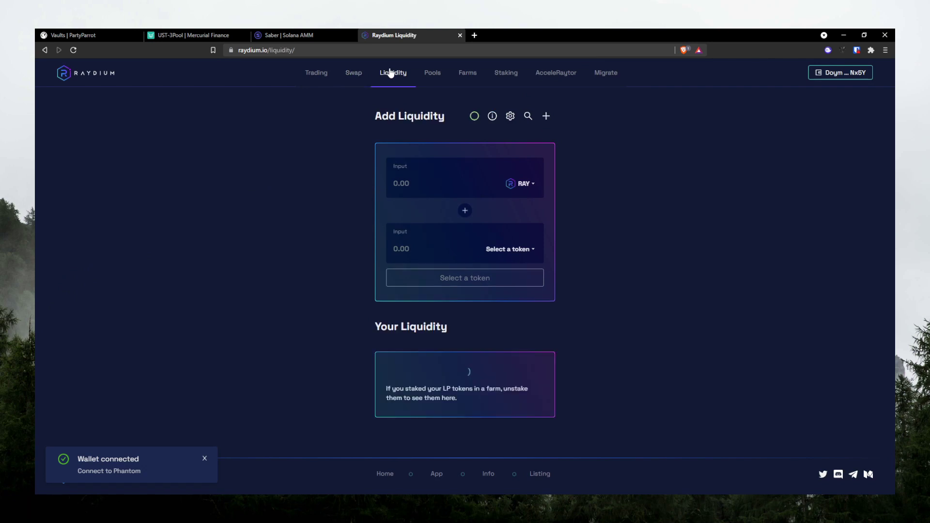
left_click(94, 38)
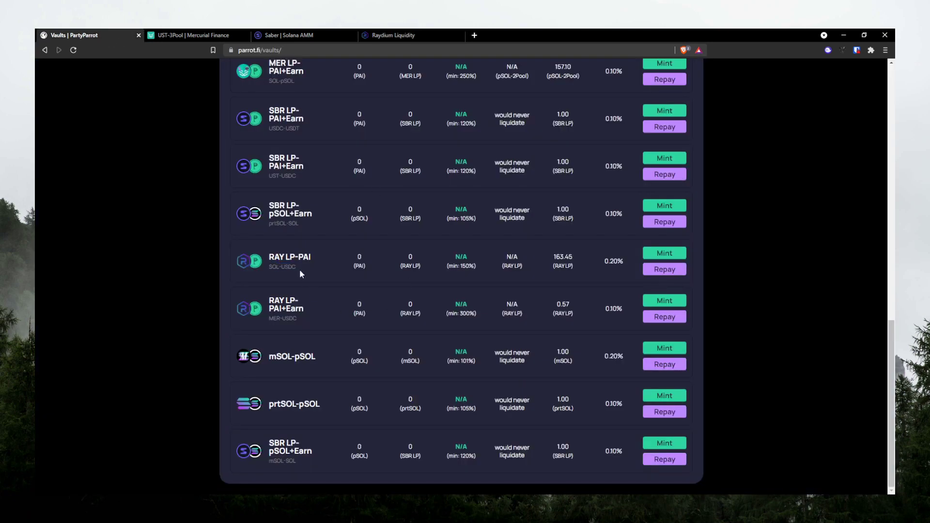
left_click(375, 39)
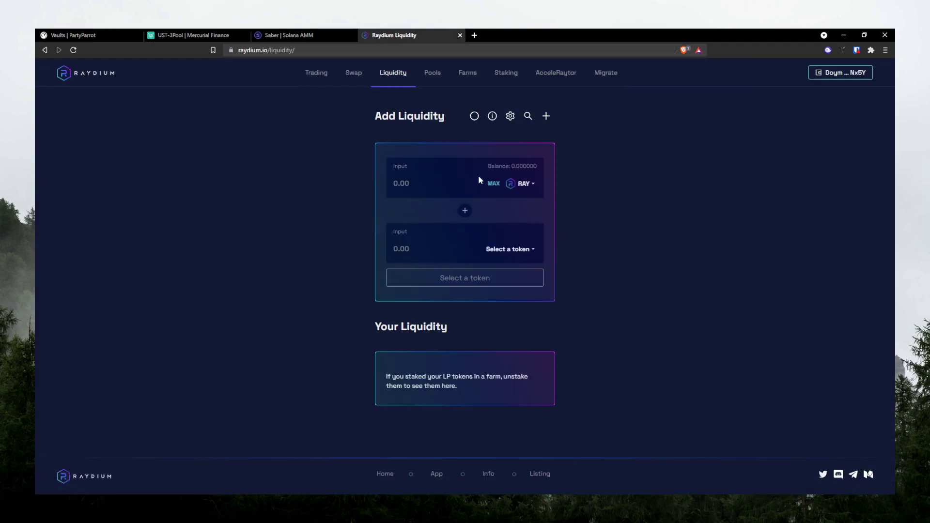
- Set the liquidity pair to SOL and USDC and select the SOL amount field
left_click(519, 183)
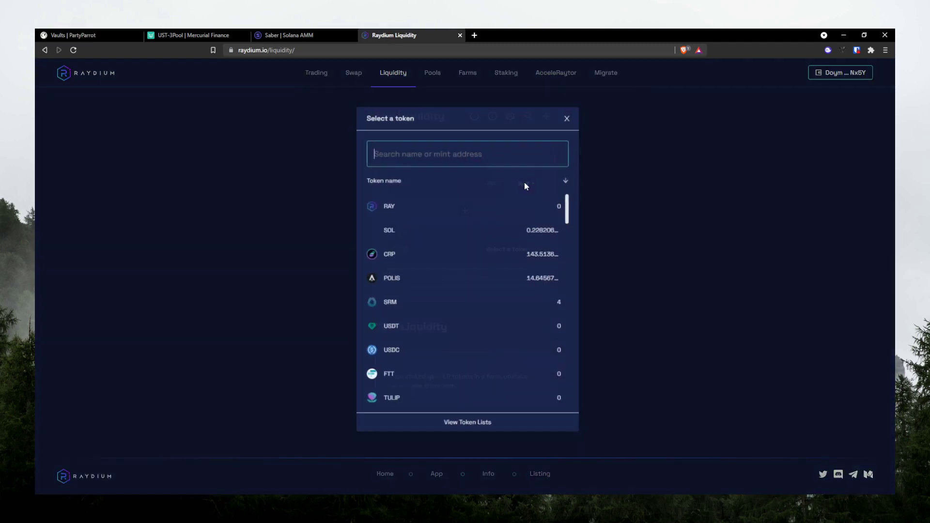
left_click(393, 233)
left_click(542, 237)
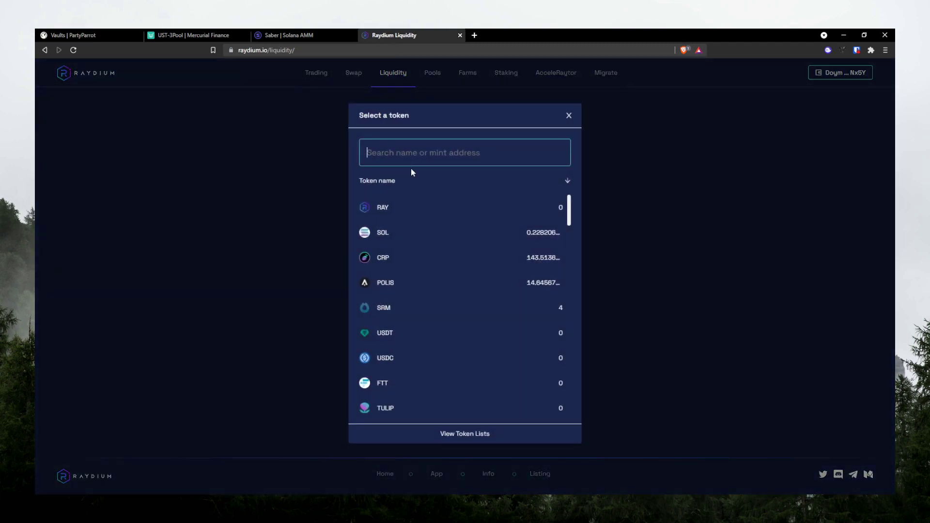
left_click(414, 356)
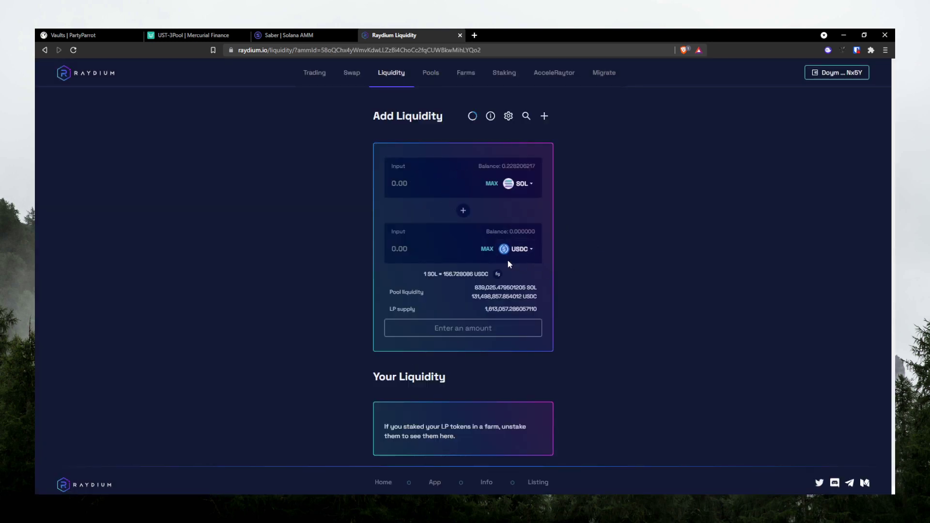
left_click(422, 180)
- Back on Parrot's vaults, open and close the RAY LP-PAI vault's mint form
left_click(100, 36)
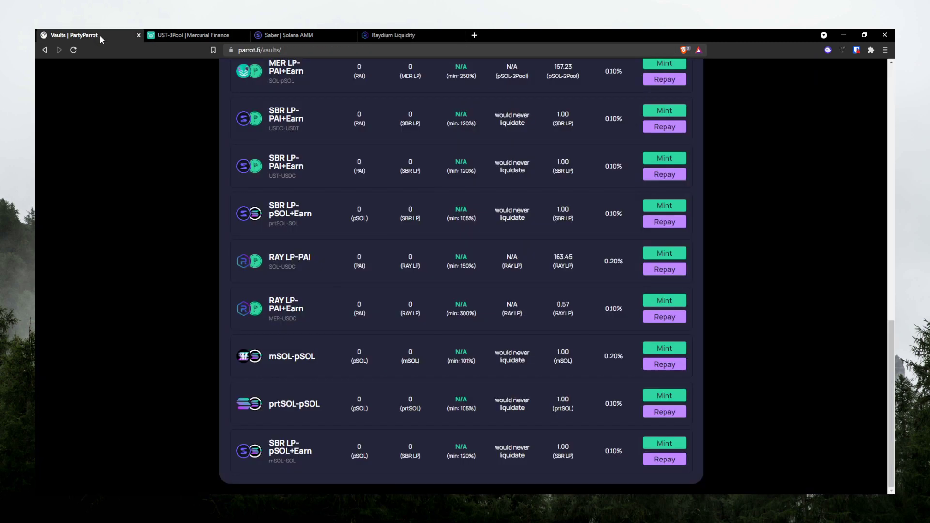
left_click(666, 254)
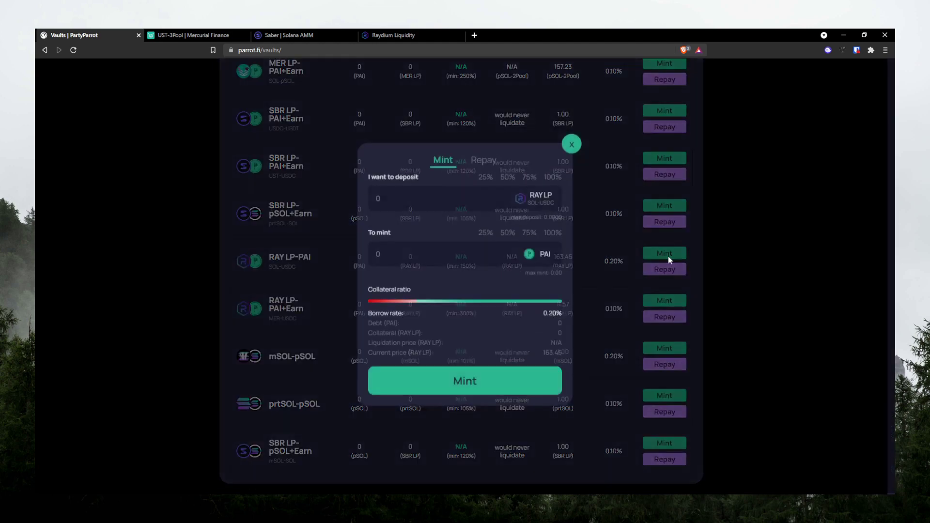
left_click(473, 243)
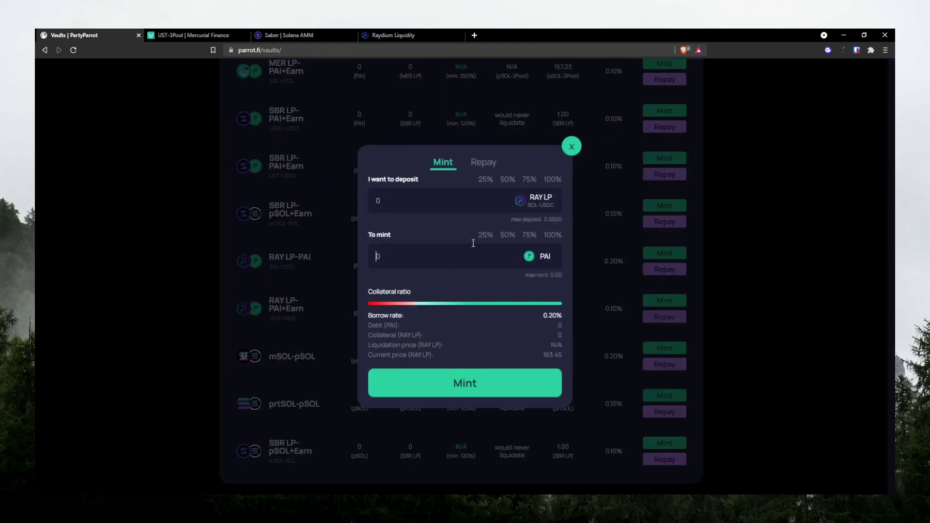
left_click(571, 147)
- Browse Raydium's Farms list, then return to the Parrot vaults list
left_click(394, 35)
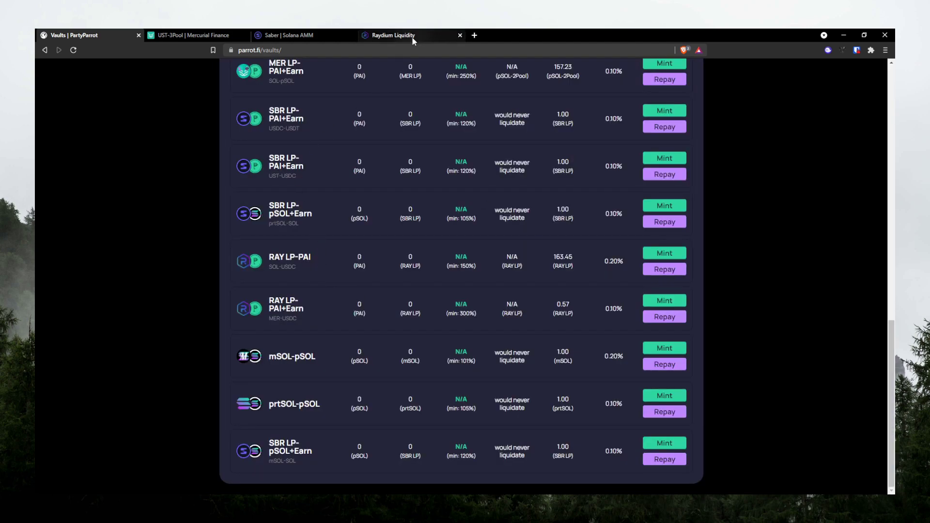
left_click(467, 72)
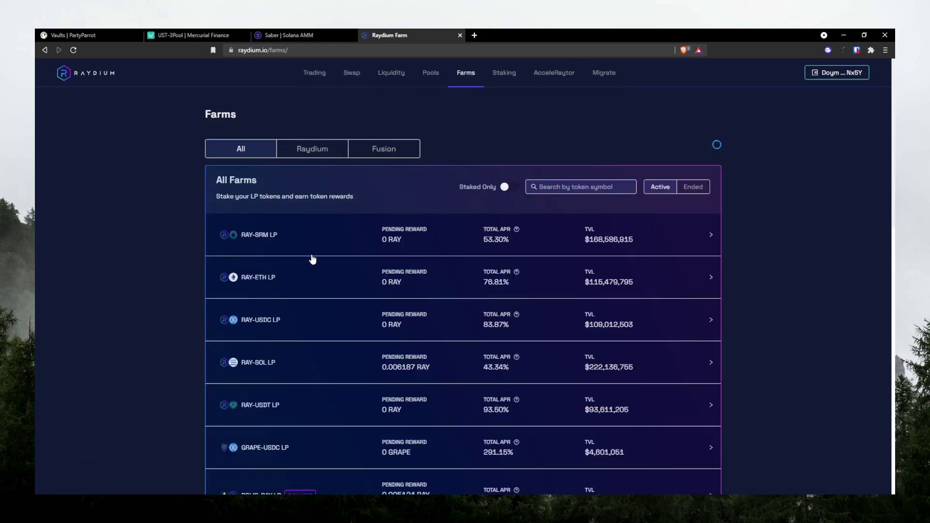
scroll(310, 259, "down", 2)
scroll(307, 257, "down", 1)
scroll(241, 204, "up", 3)
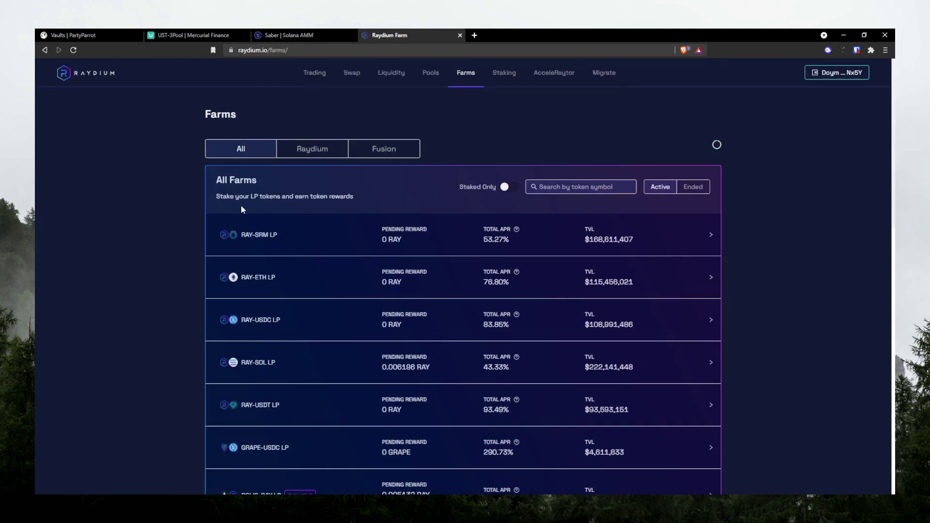
left_click(78, 35)
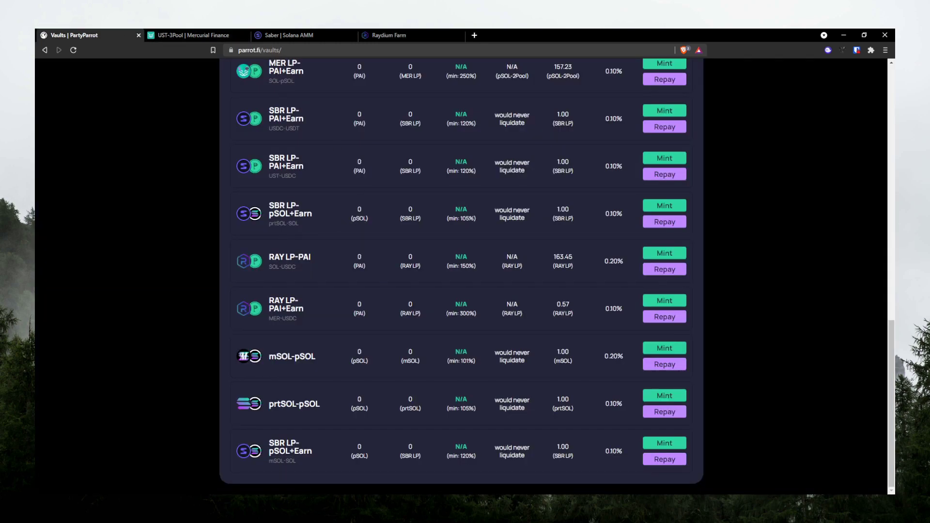
- Scroll the full vaults list top to bottom, singling out the mSOL-pSOL vault row
scroll(828, 195, "up", 12)
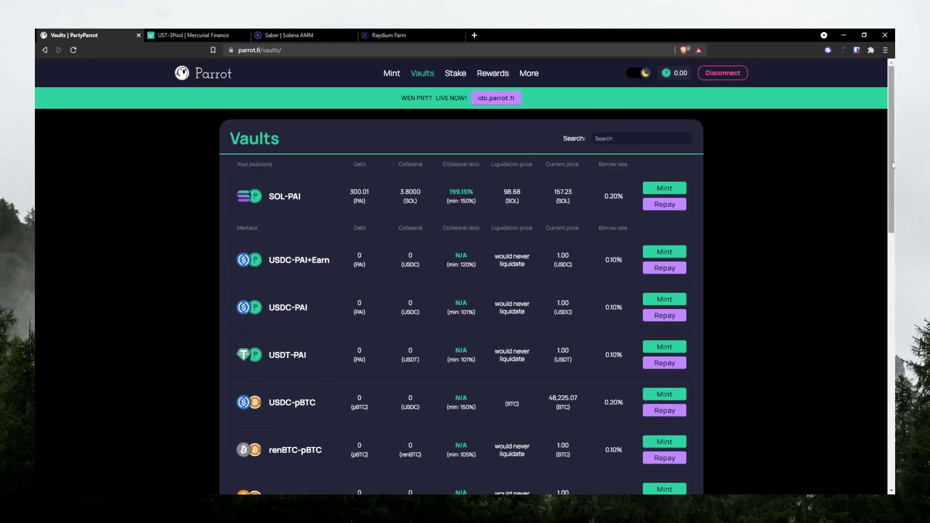
left_click_drag(888, 89, 868, 96)
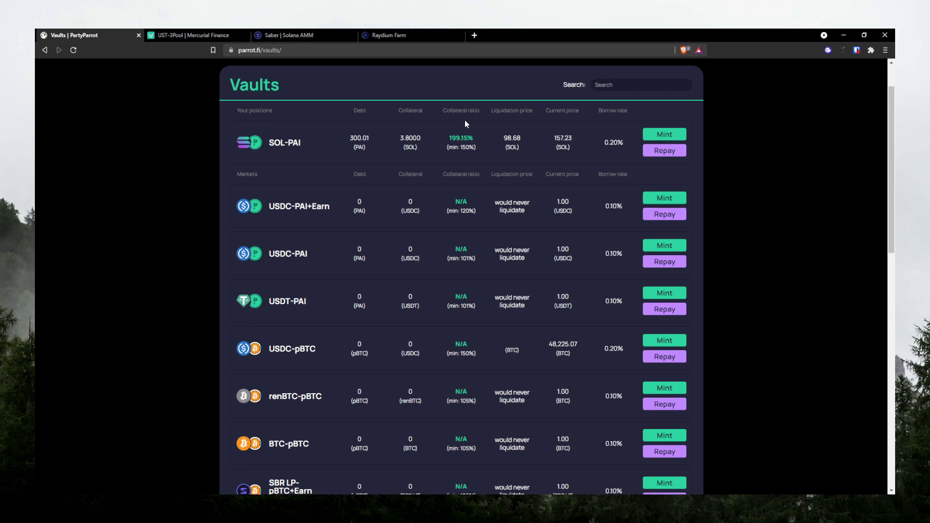
scroll(556, 226, "down", 3)
scroll(557, 225, "down", 10)
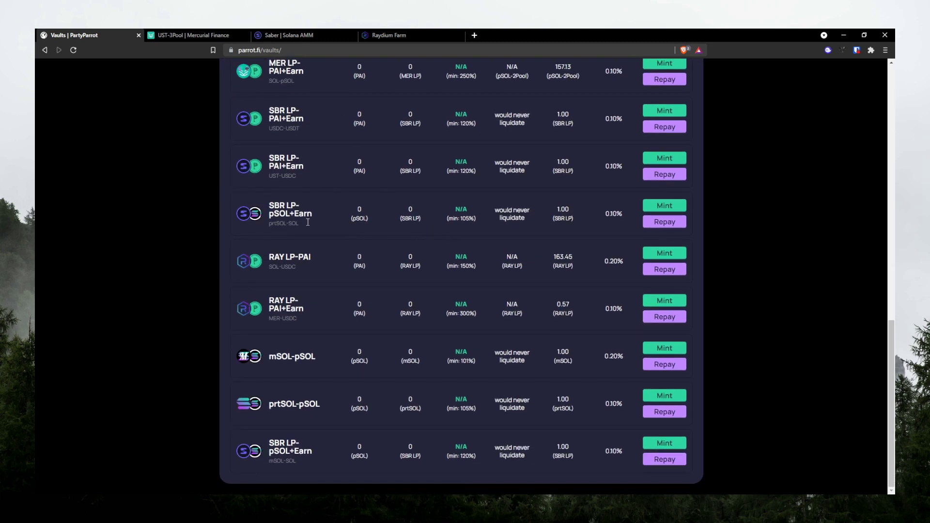
triple_click(321, 363)
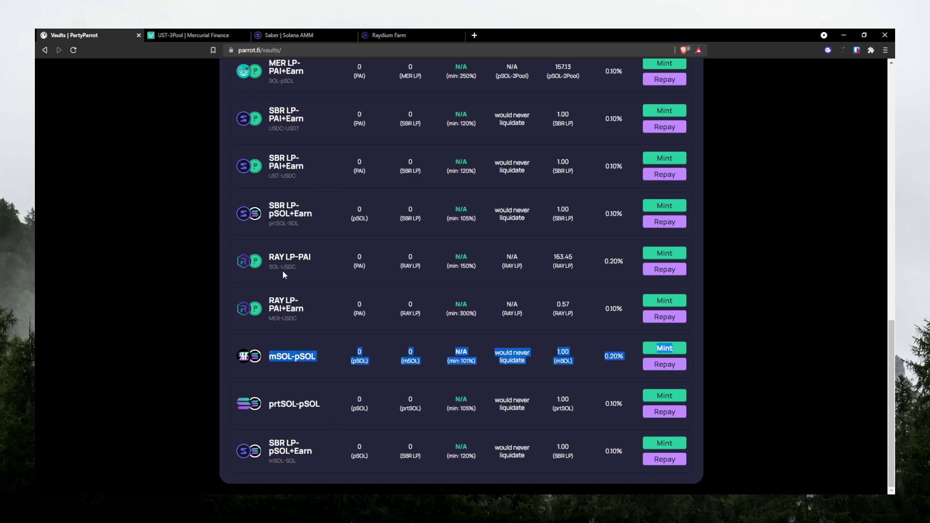
scroll(291, 257, "up", 3)
scroll(309, 271, "down", 3)
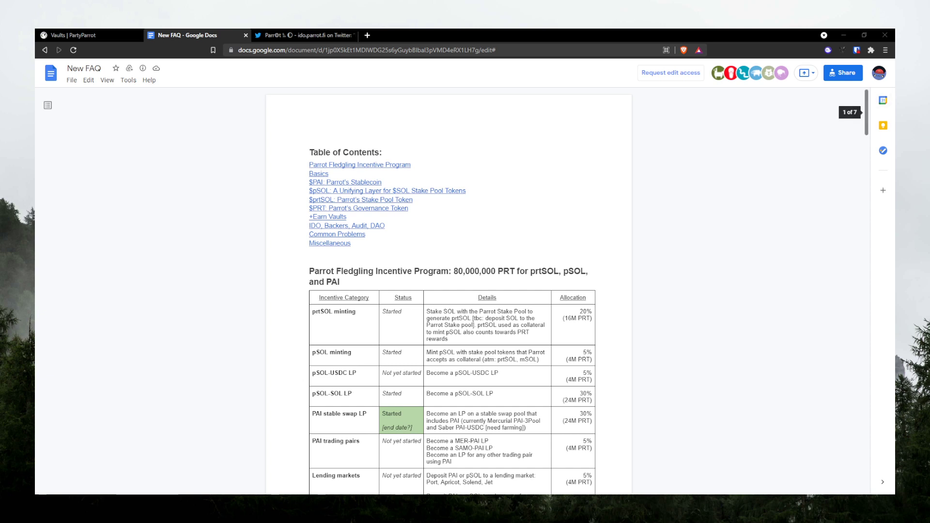
- Read the New FAQ from the incentive program table to the pSOL questions, then view Parrot's Halborn audit tweet
left_click(867, 100)
left_click_drag(867, 100, 867, 124)
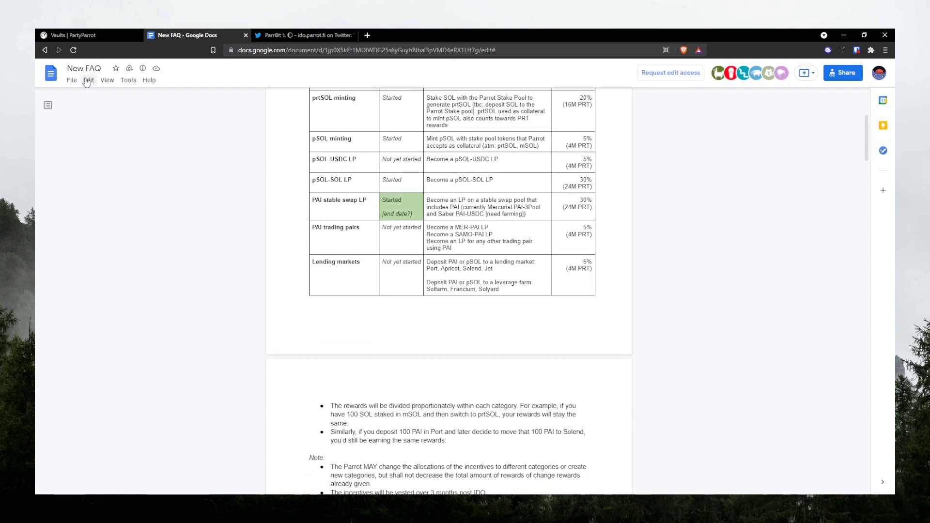
scroll(337, 223, "down", 2)
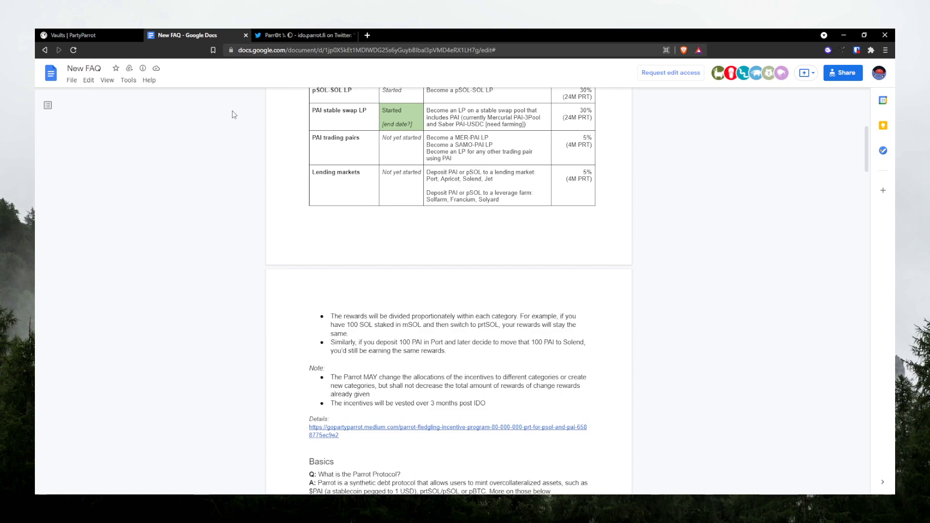
scroll(419, 251, "down", 5)
left_click_drag(865, 170, 865, 260)
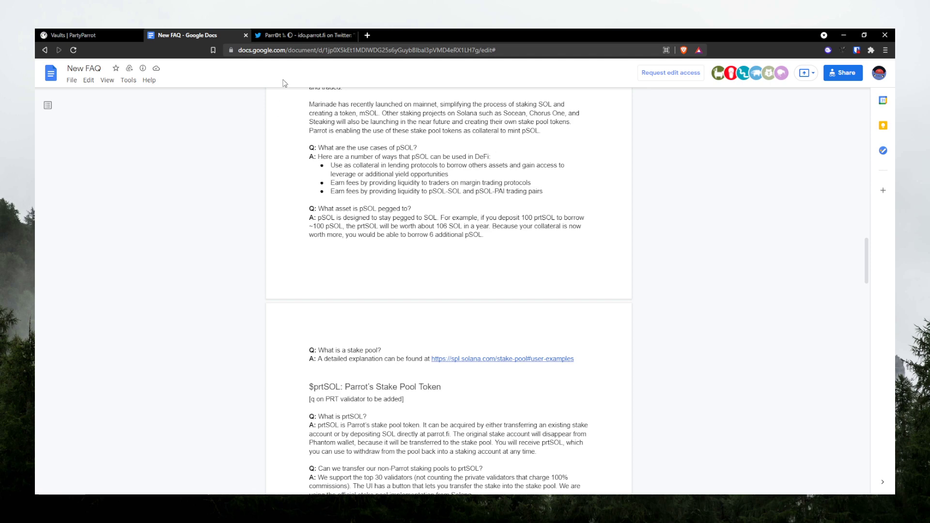
left_click(303, 35)
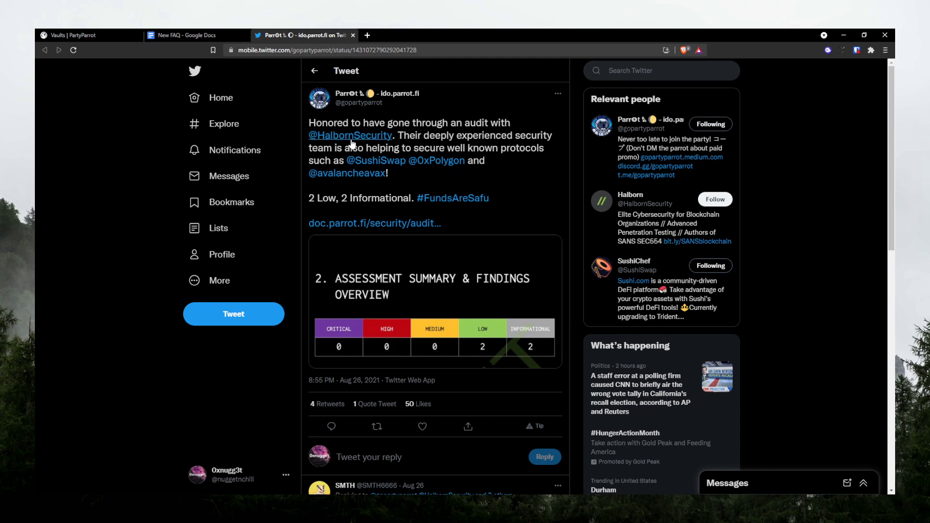
- Return to the New FAQ document at the pSOL peg answer and $prtSOL section
left_click(194, 35)
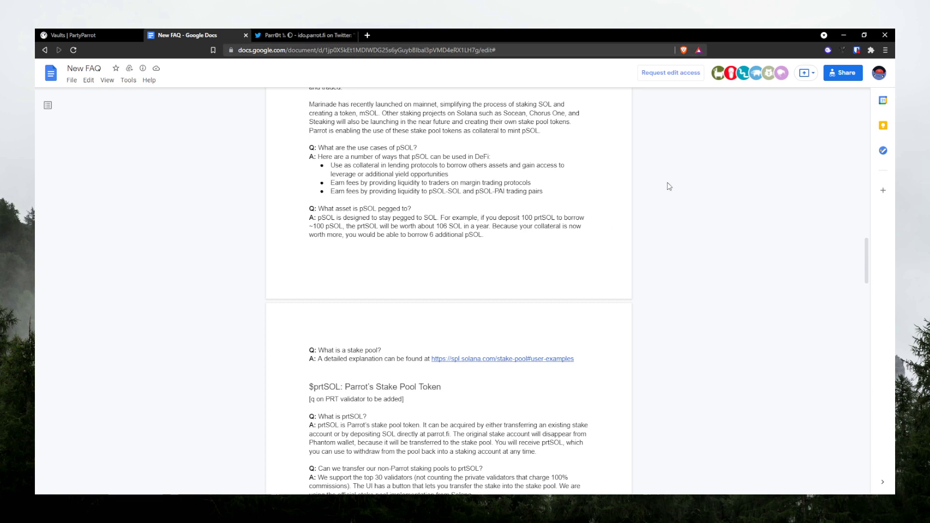
- Bring back the Parrot Vaults page showing SOL-PAI at a 199.44% collateral ratio
left_click(96, 34)
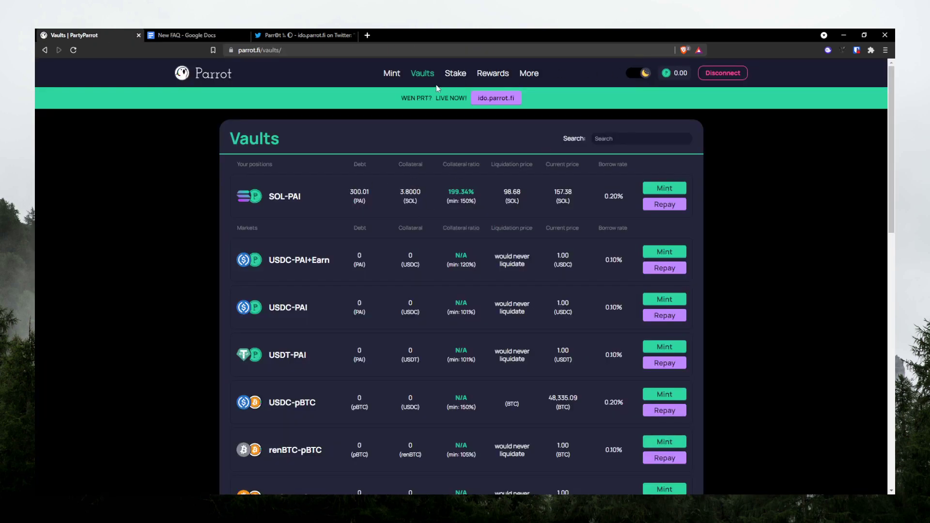
- Open ido.parrot.fi from the banner to view IDO Round 1 with 199,589,389.64 USDC contributed
left_click(494, 98)
left_click(217, 37)
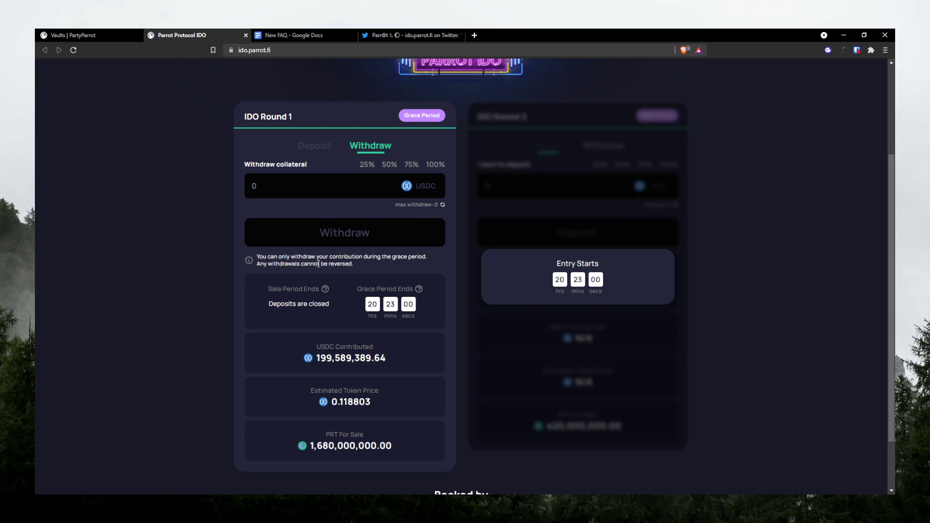